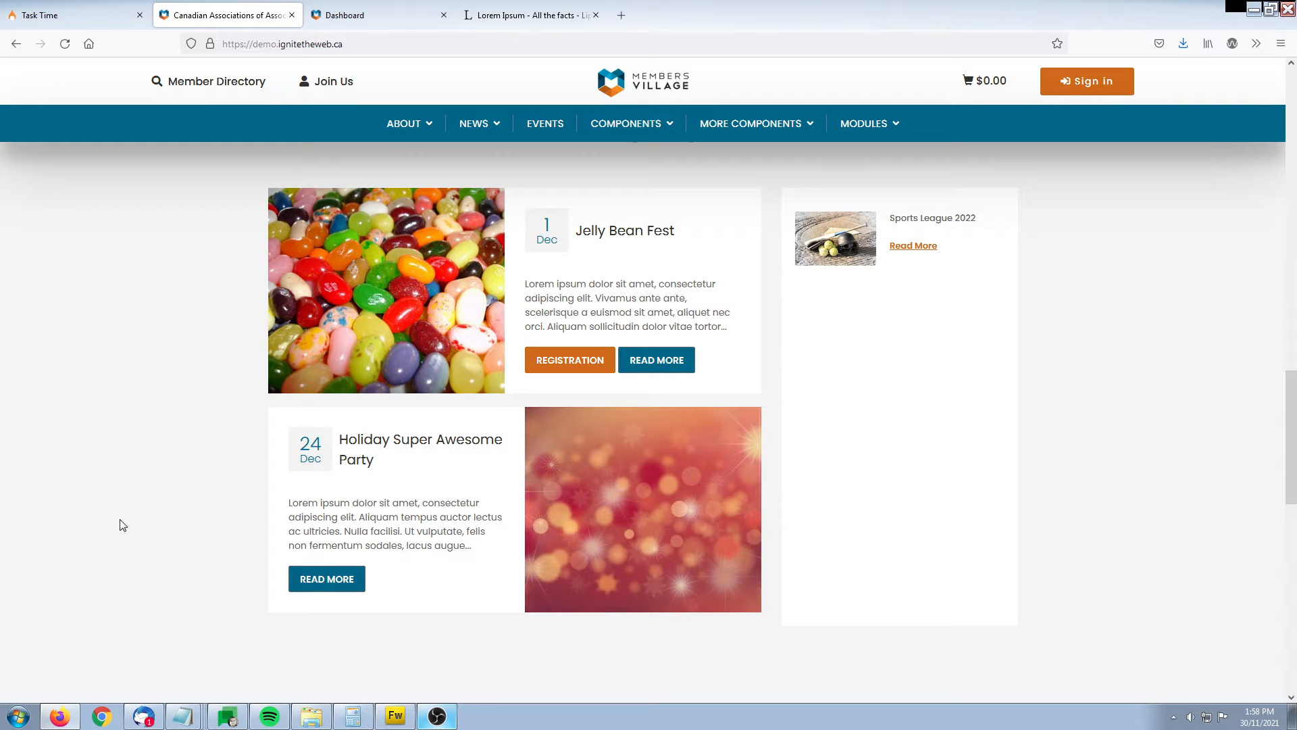
# Step: Go to the admin dashboard's Events content section and start adding a new event
pyautogui.click(331, 8)
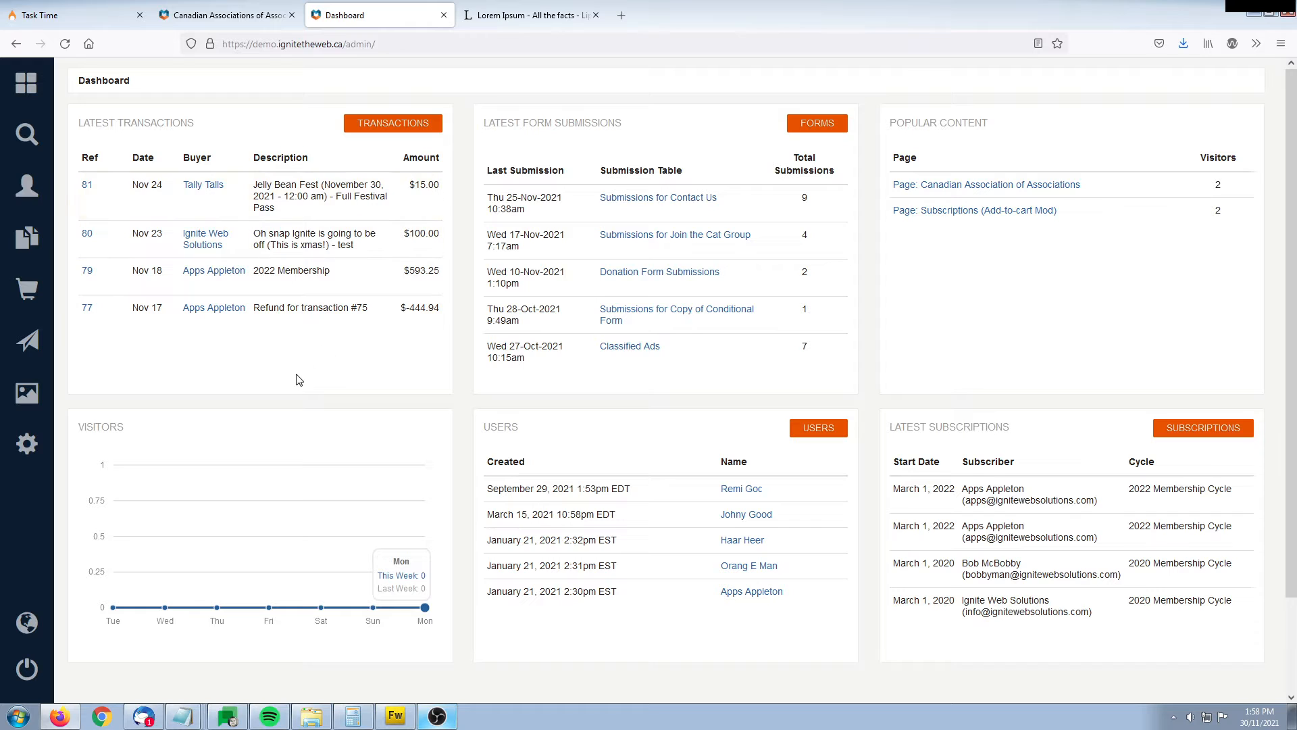
pyautogui.moveTo(28, 236)
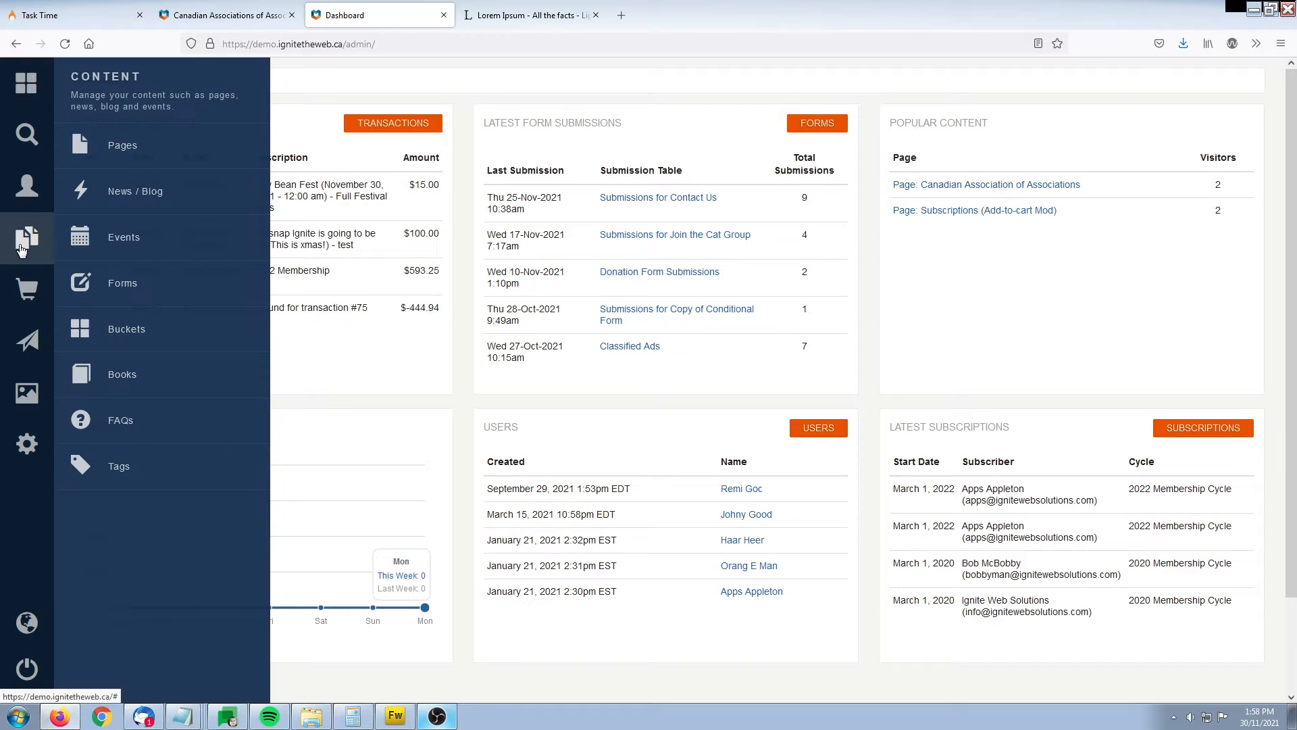
pyautogui.click(126, 236)
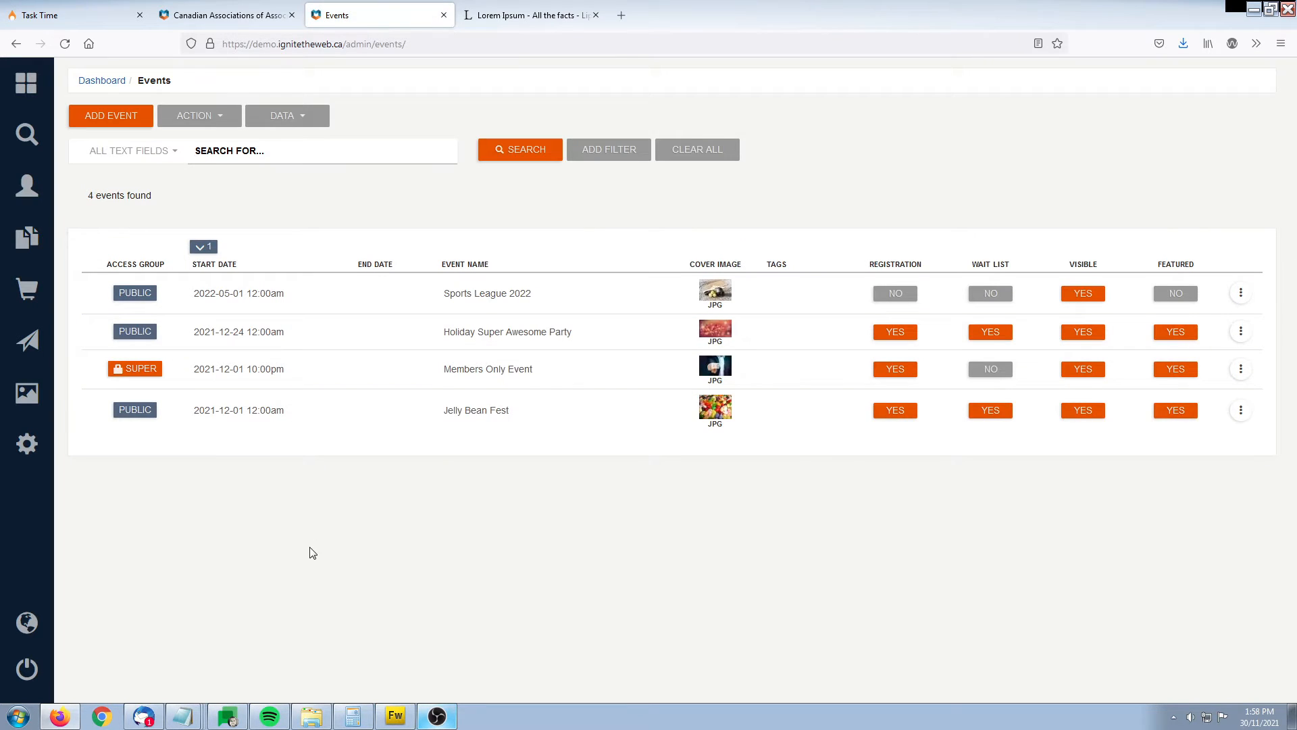
pyautogui.click(103, 120)
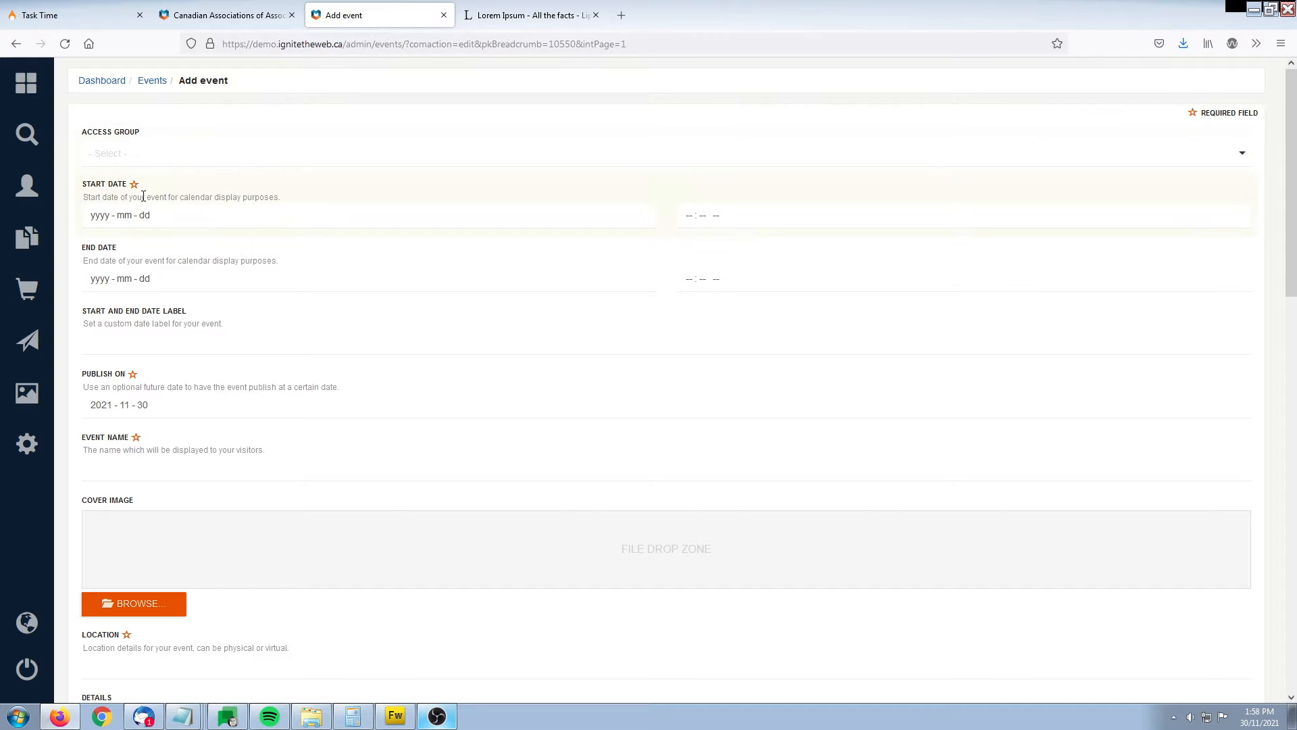
# Step: Set the event's start date to 2021-12-03 and its start time to 03:30 a.m
pyautogui.click(98, 220)
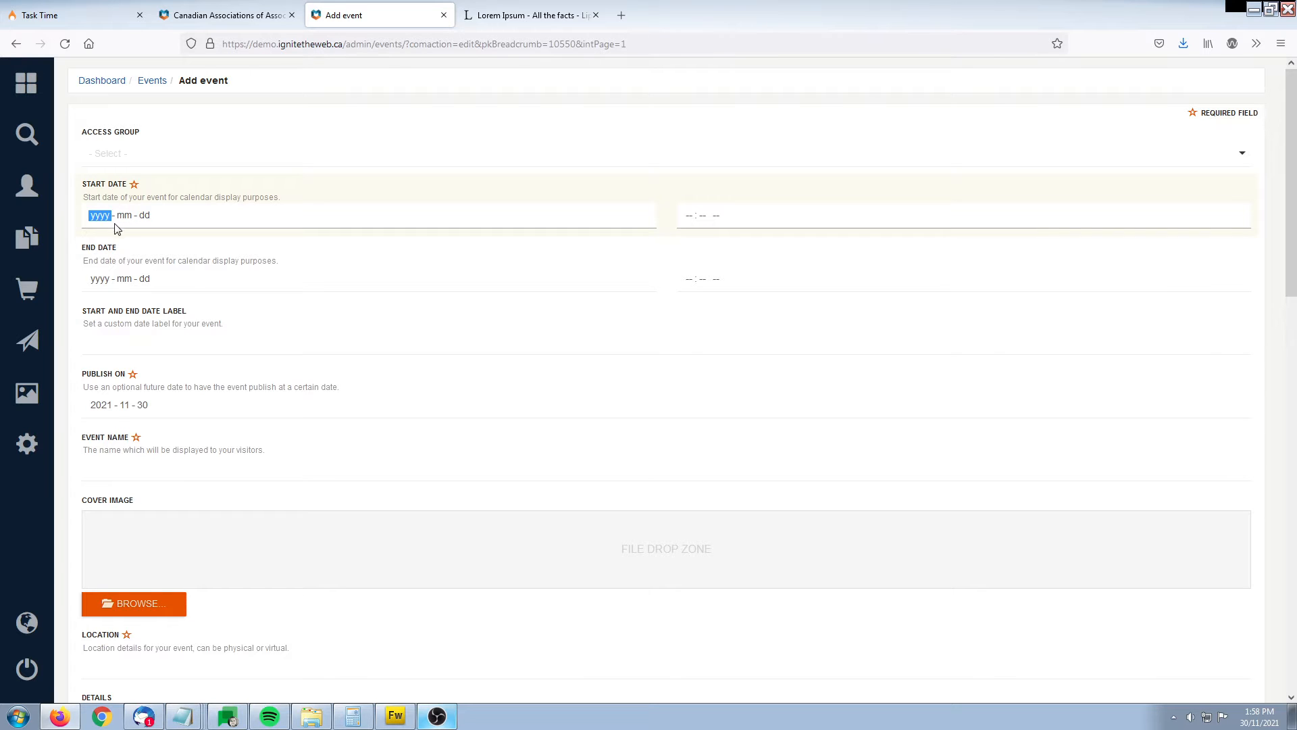
pyautogui.write('20211203')
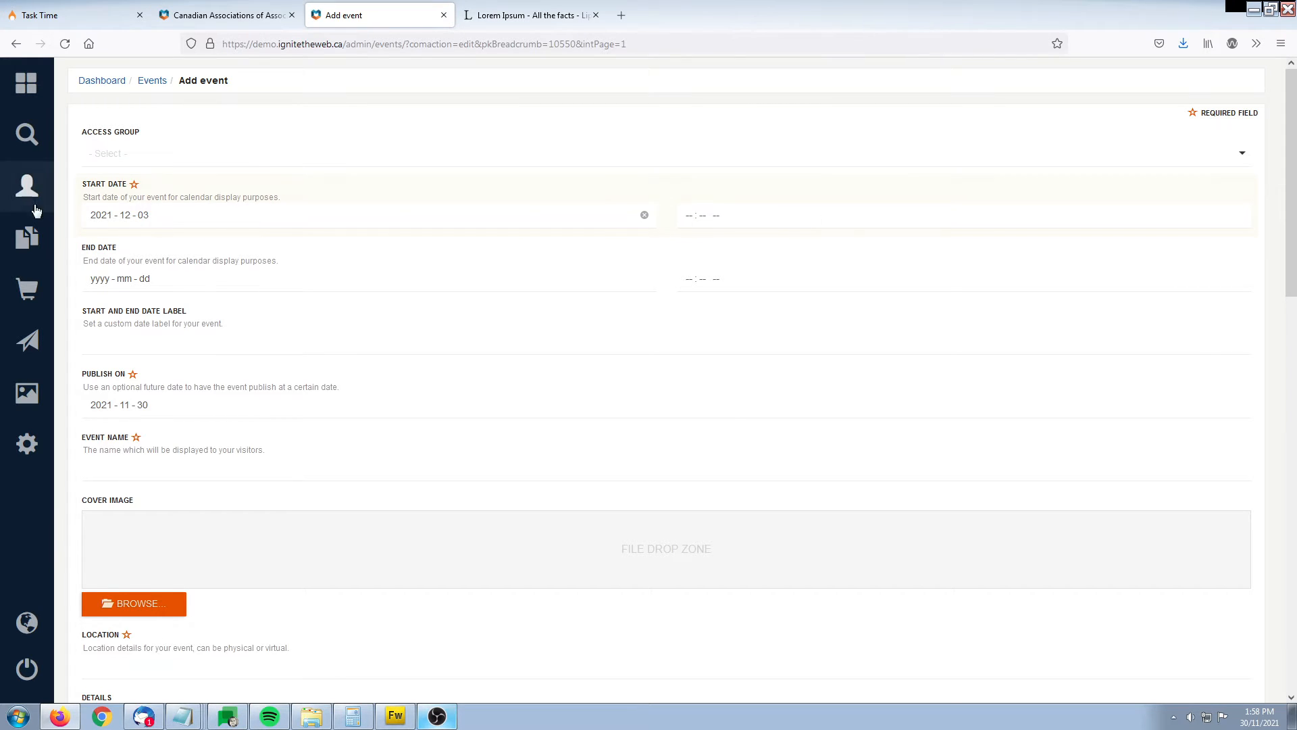
pyautogui.click(688, 217)
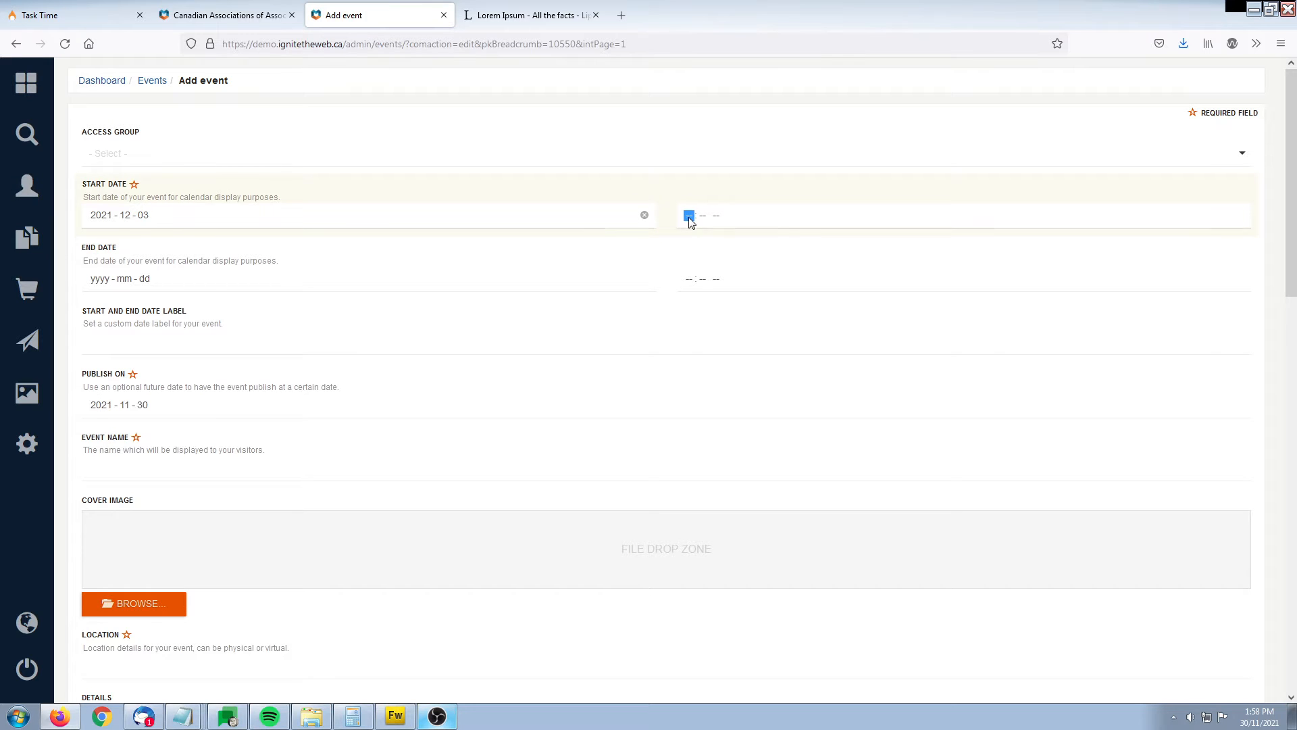
pyautogui.write('03 : ')
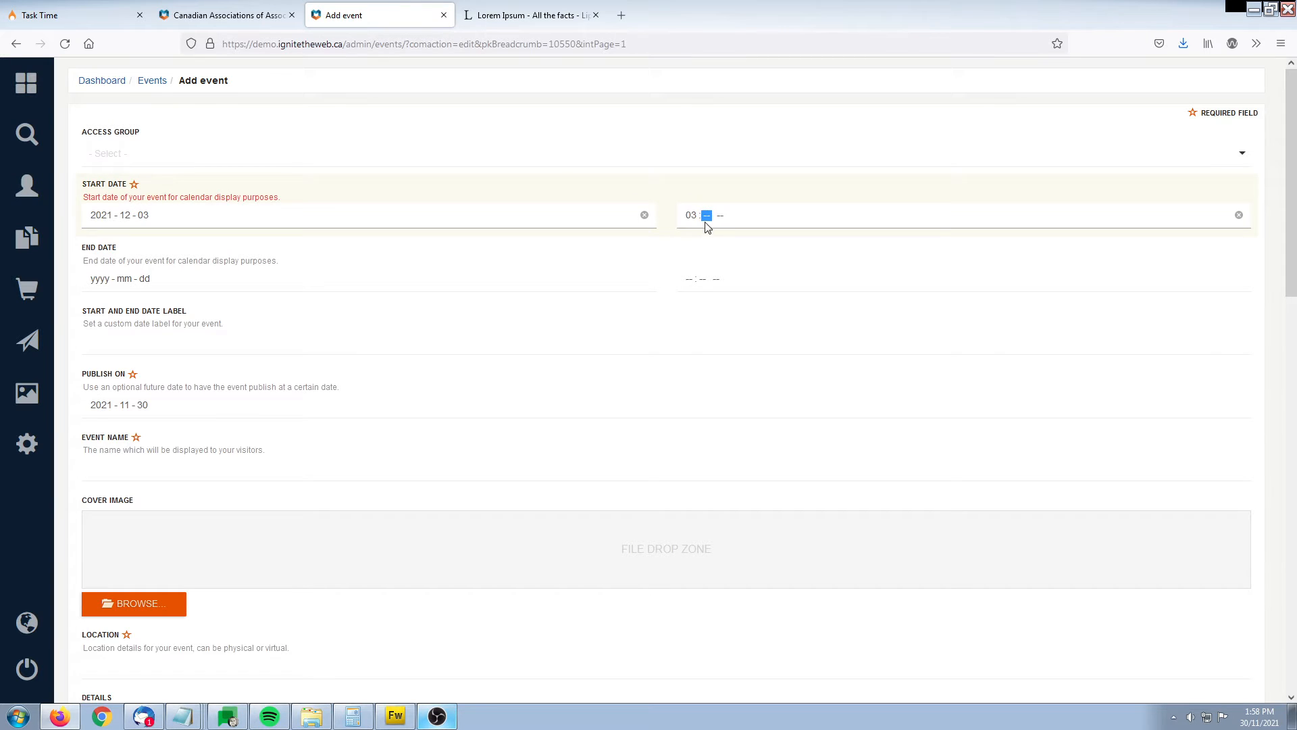
pyautogui.write('30  a.m.')
pyautogui.click(770, 193)
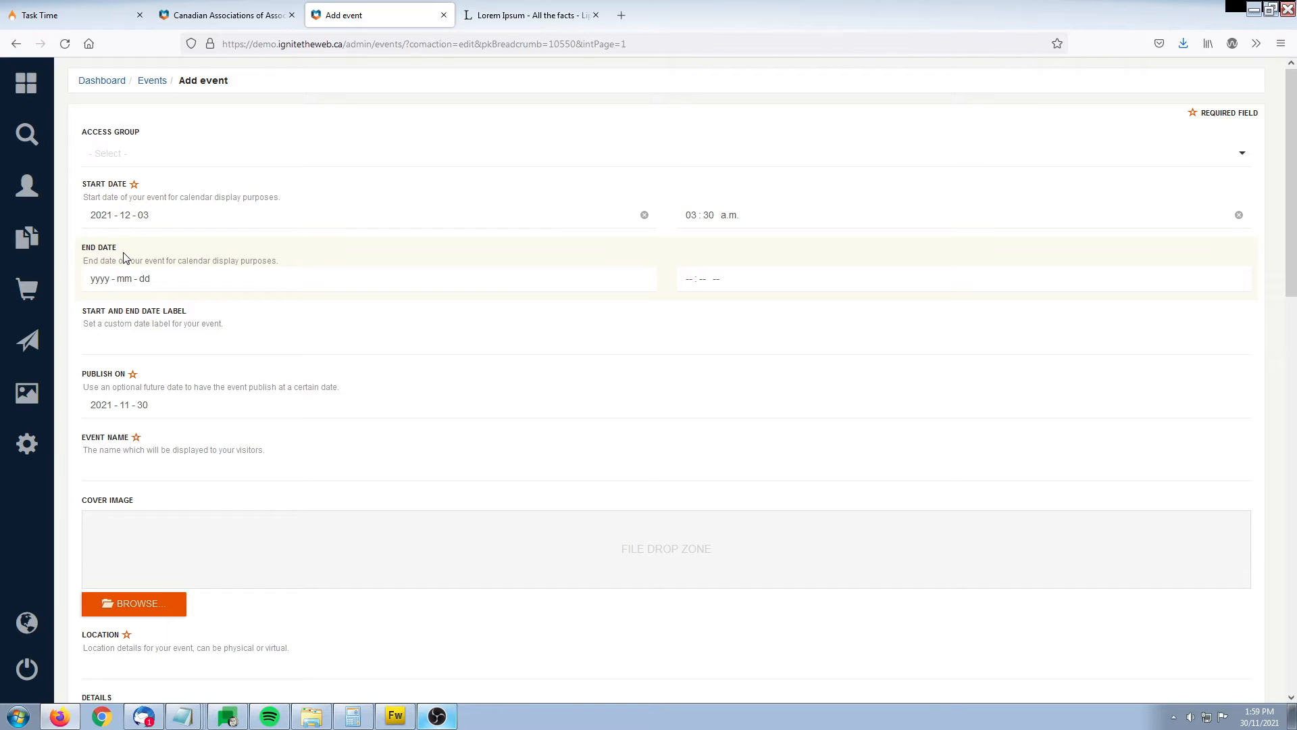
pyautogui.click(202, 219)
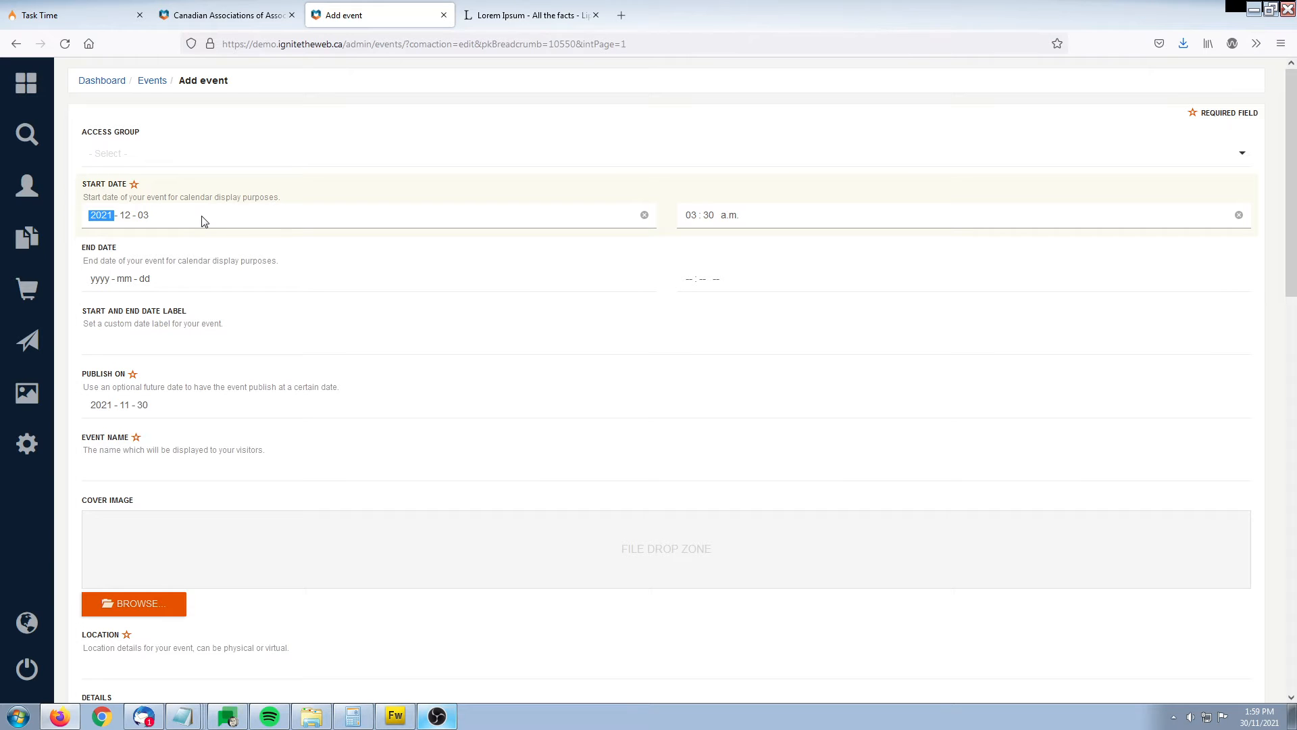
pyautogui.click(196, 193)
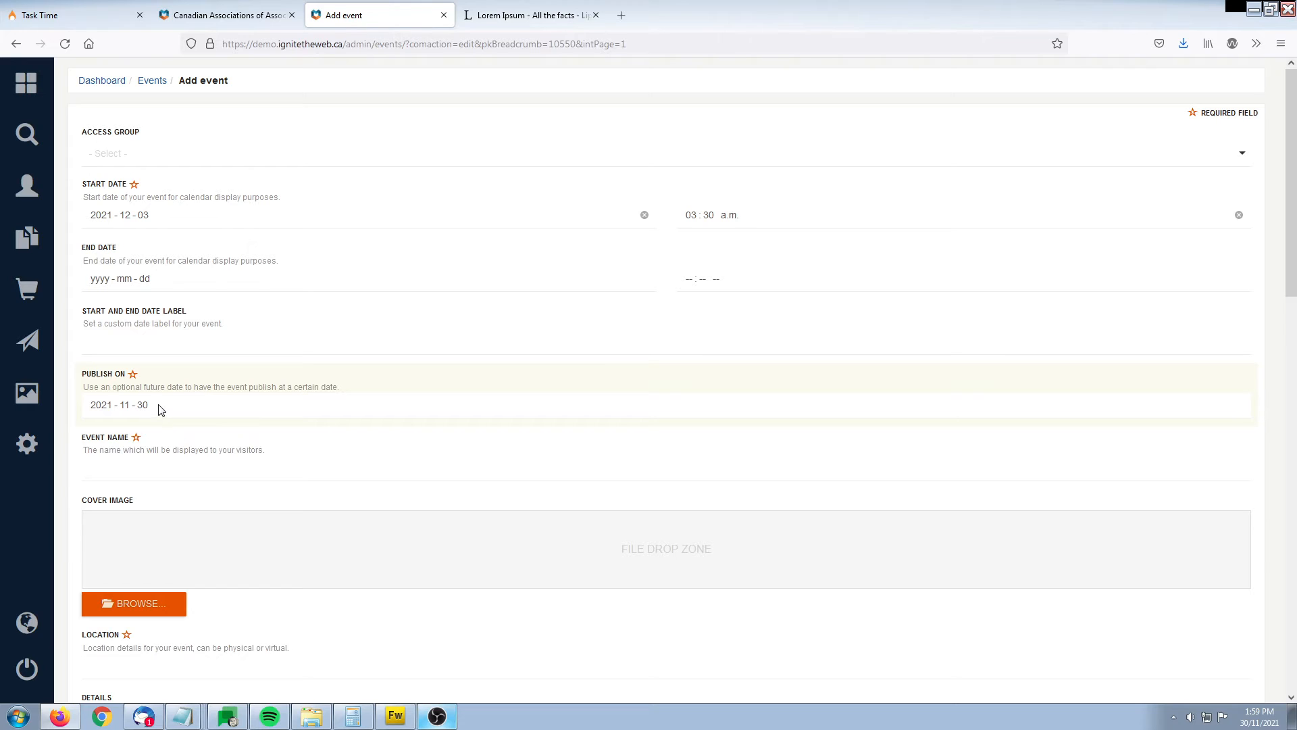
pyautogui.click(397, 402)
pyautogui.click(226, 386)
pyautogui.click(142, 406)
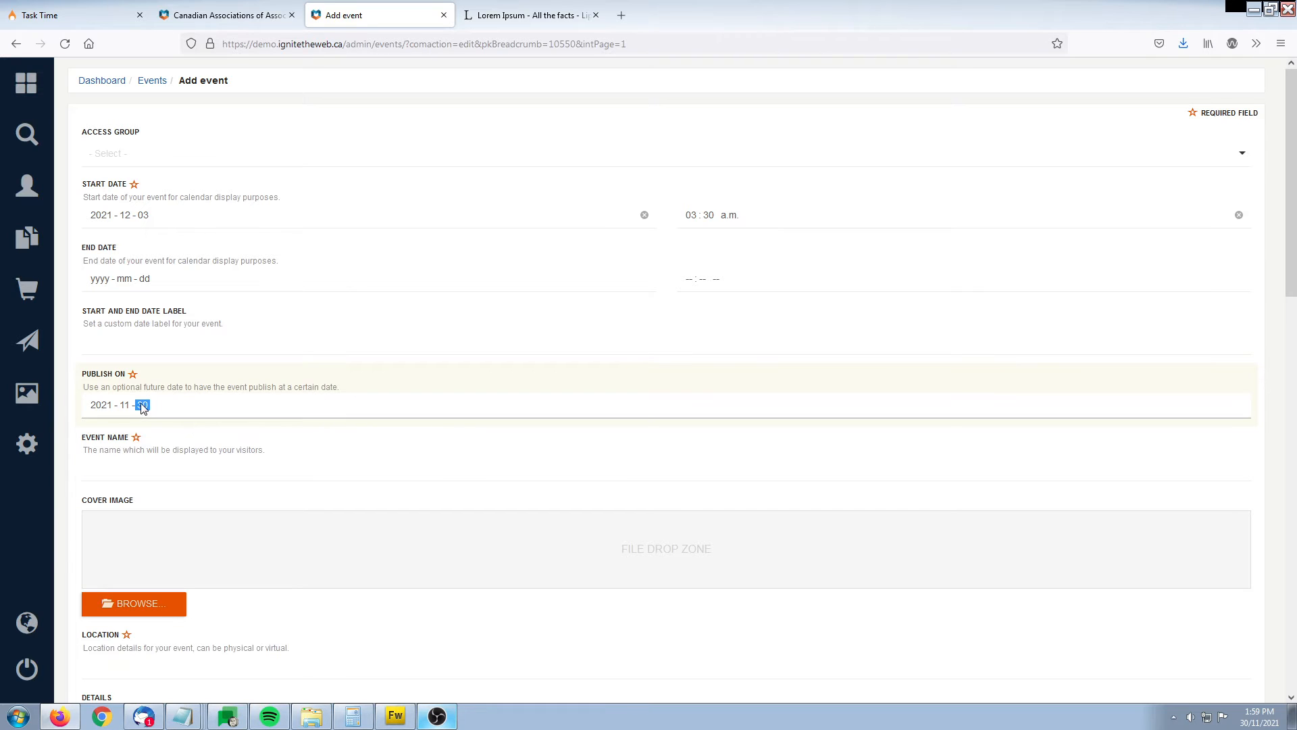
pyautogui.click(219, 547)
pyautogui.click(166, 410)
pyautogui.click(151, 480)
pyautogui.click(214, 387)
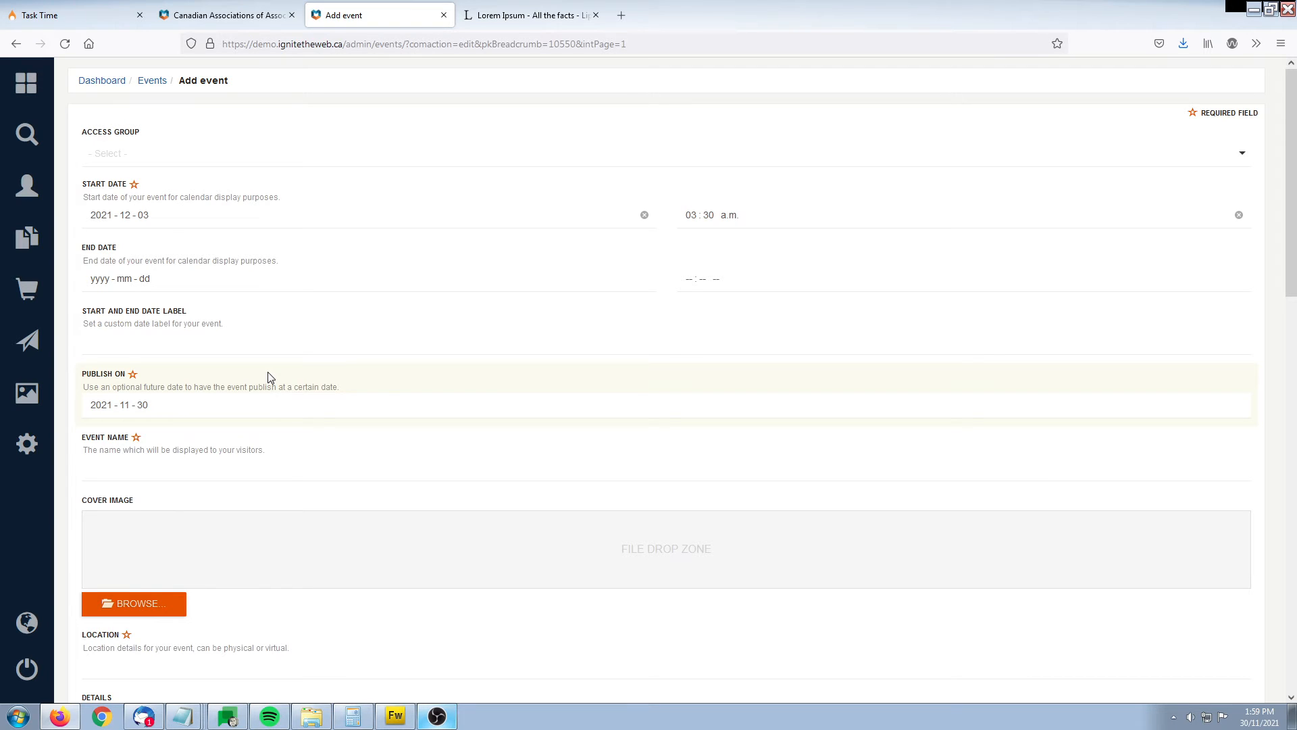
# Step: Name the event "Kitten Find a Home Event" and enter "Super Secret Location" as its location
pyautogui.click(189, 474)
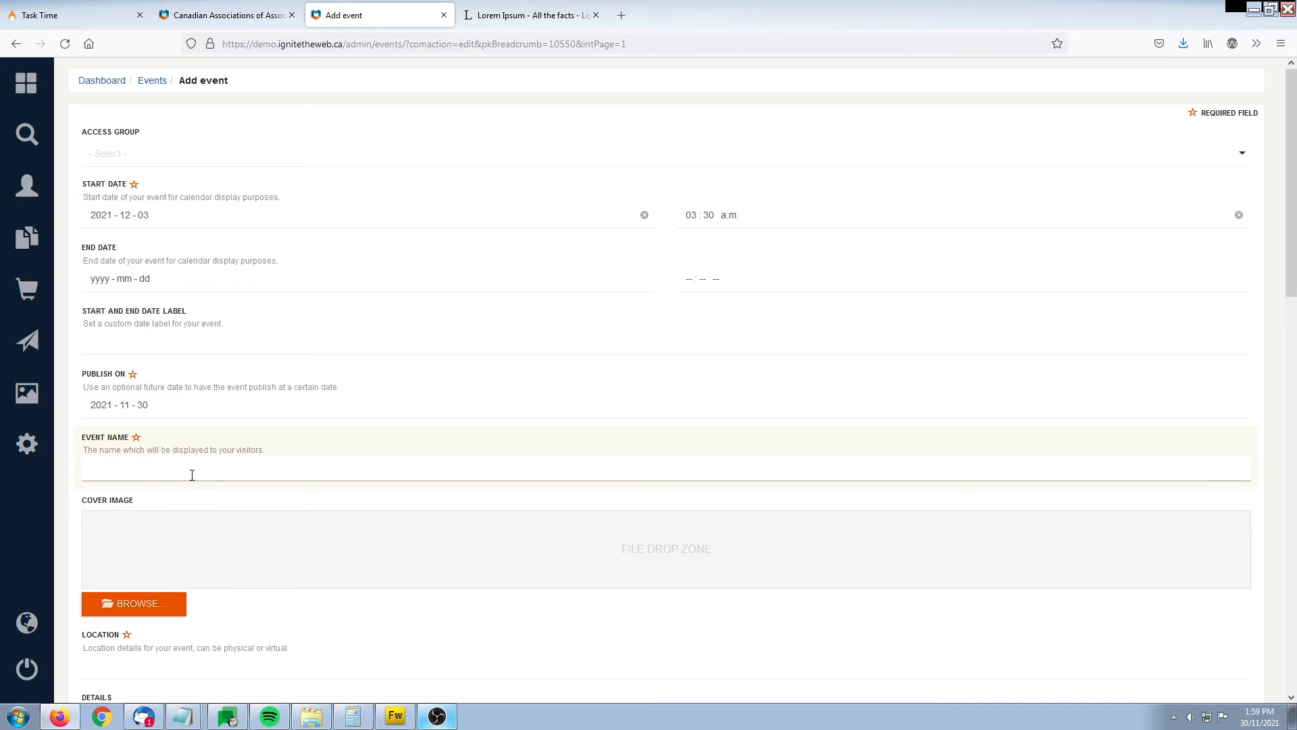
pyautogui.write('Kitten Find a Home Event')
pyautogui.scroll(-4, 321, 451)
pyautogui.click(199, 391)
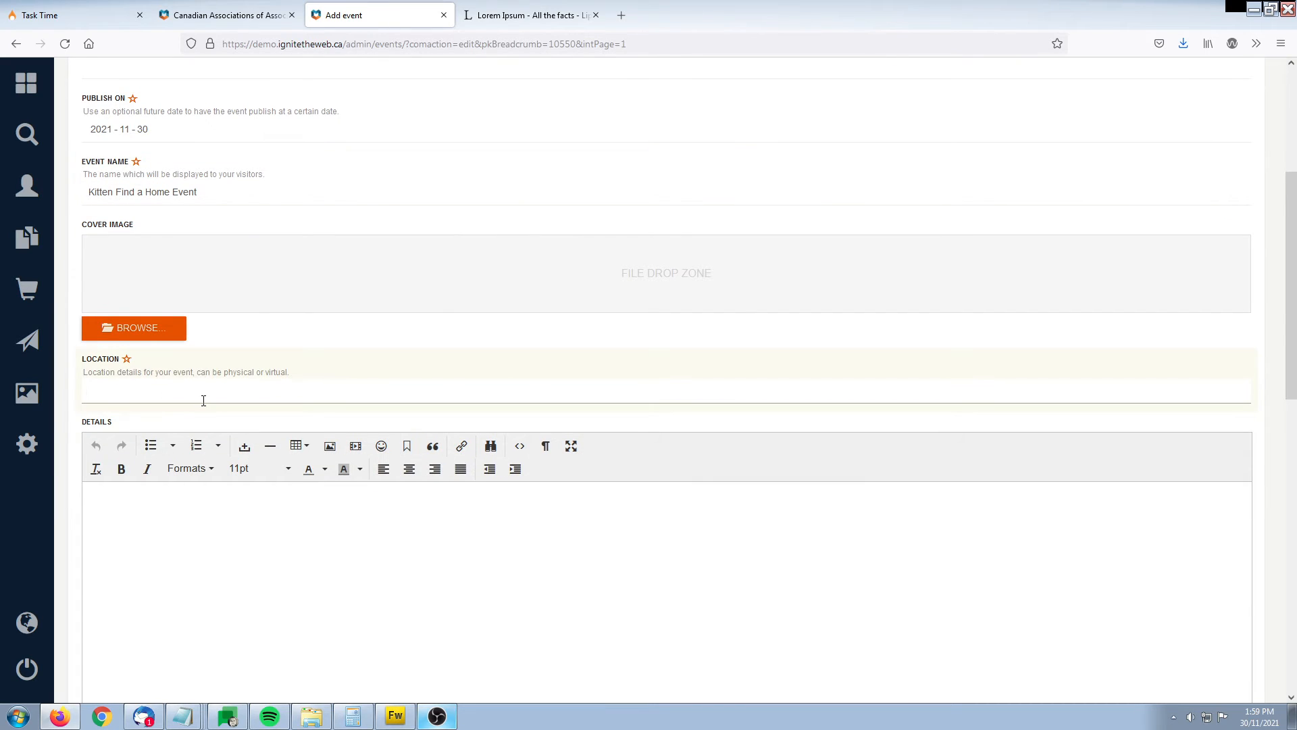
pyautogui.hotkey('ctrl', 'v')
# Step: Copy the first two generated paragraphs from the Lorem Ipsum page and paste them into the event's details
pyautogui.click(341, 594)
pyautogui.scroll(-3, 317, 568)
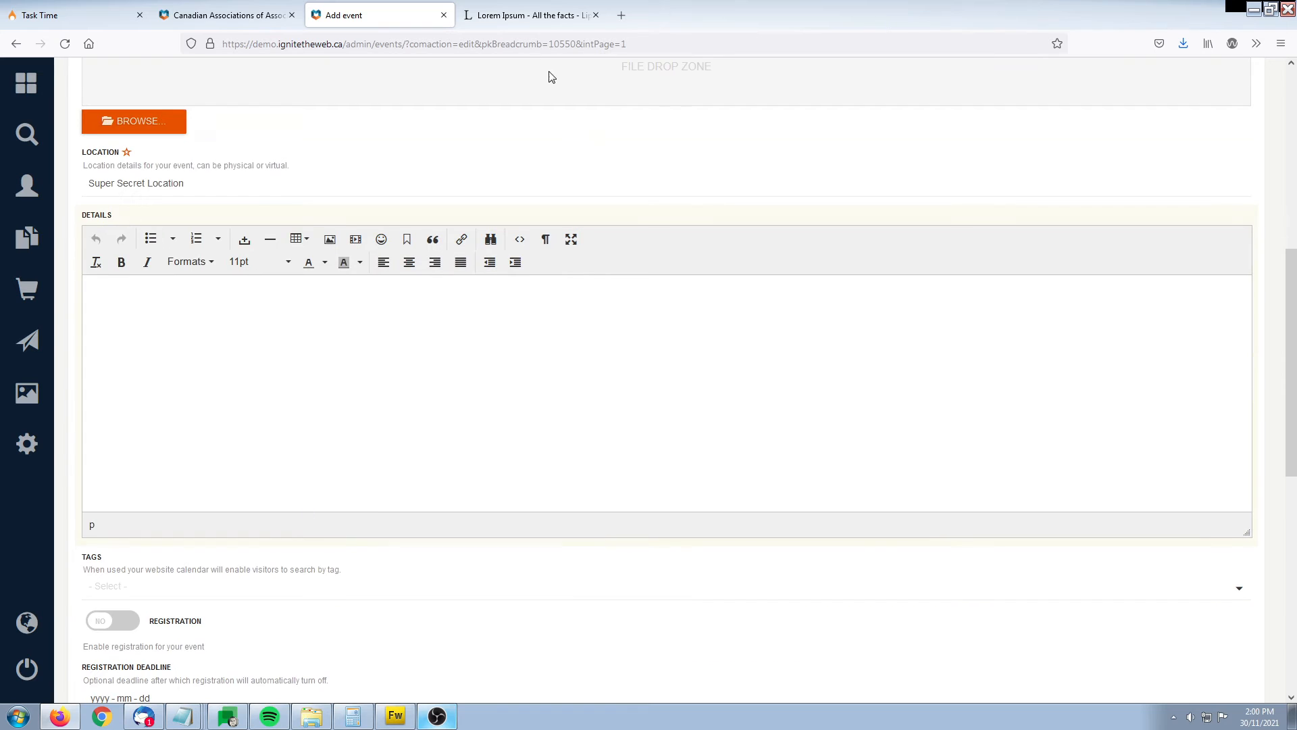
pyautogui.click(531, 15)
pyautogui.moveTo(338, 308); pyautogui.dragTo(485, 429)
pyautogui.hotkey('ctrl', 'c')
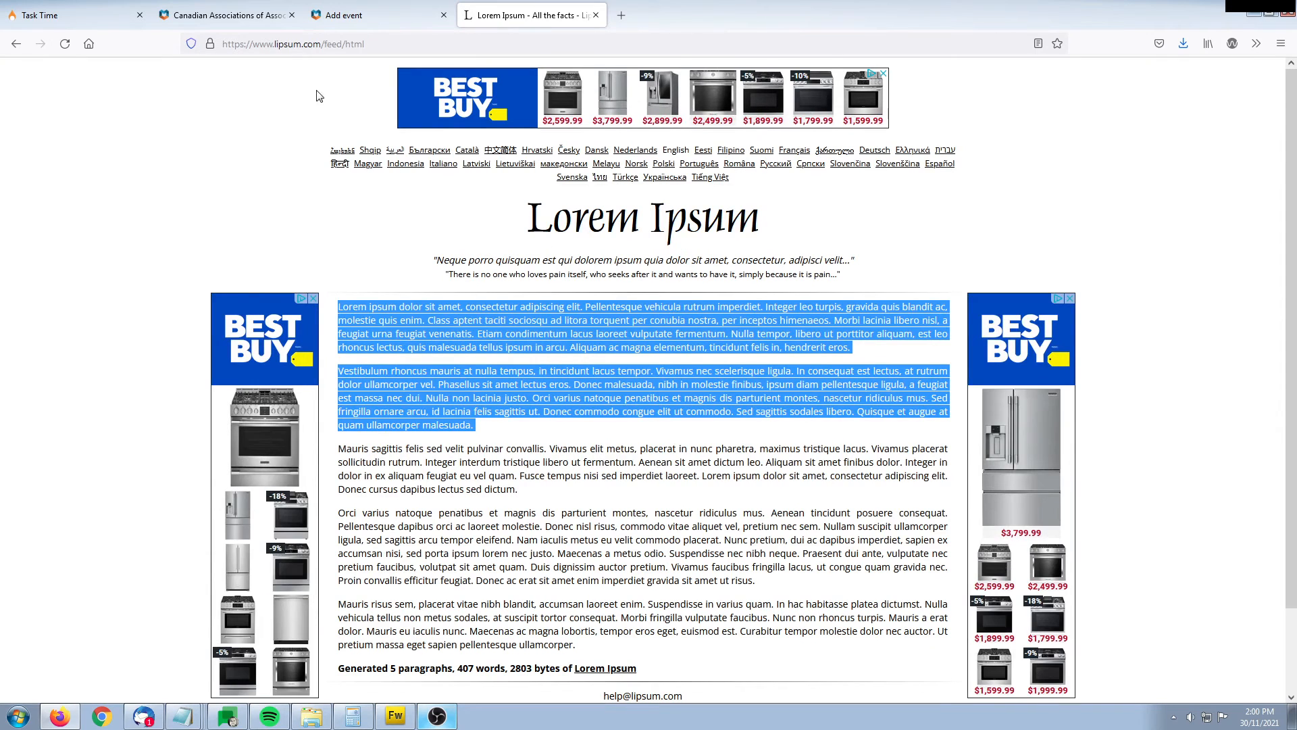
pyautogui.click(223, 16)
pyautogui.click(343, 13)
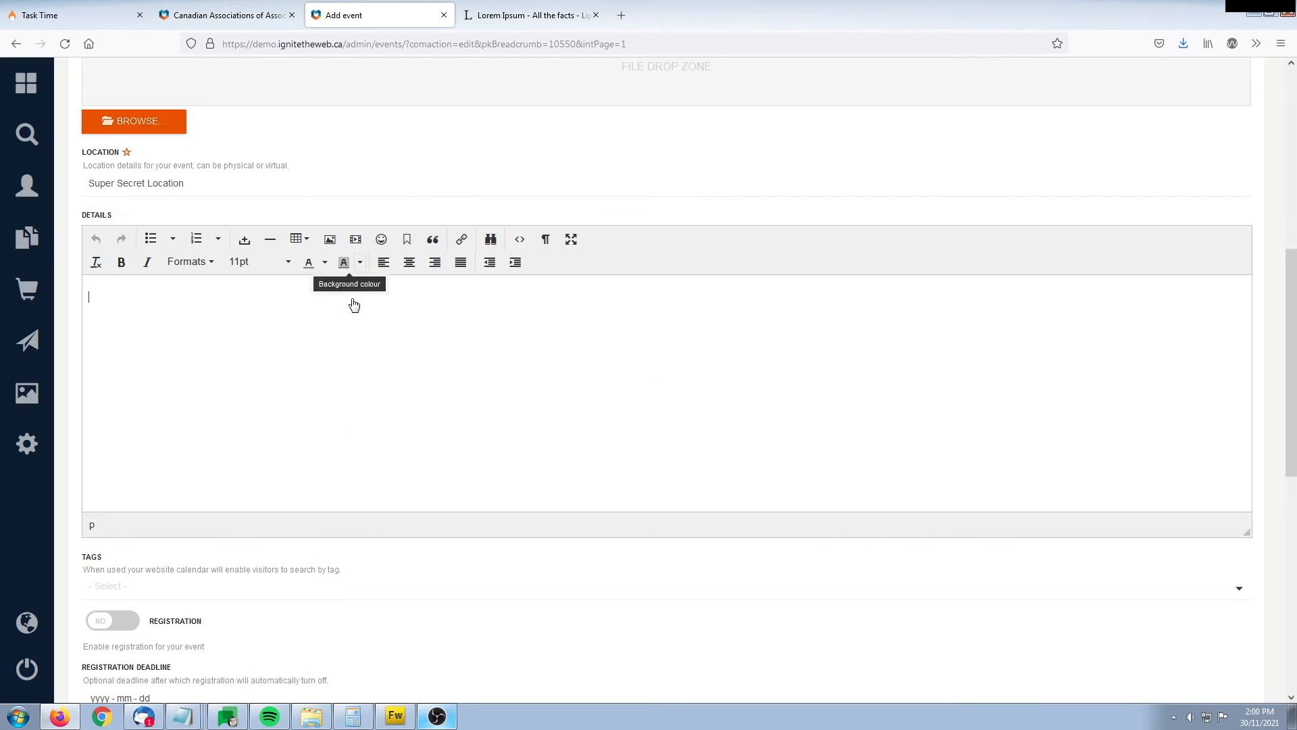
pyautogui.hotkey('ctrl', 'v')
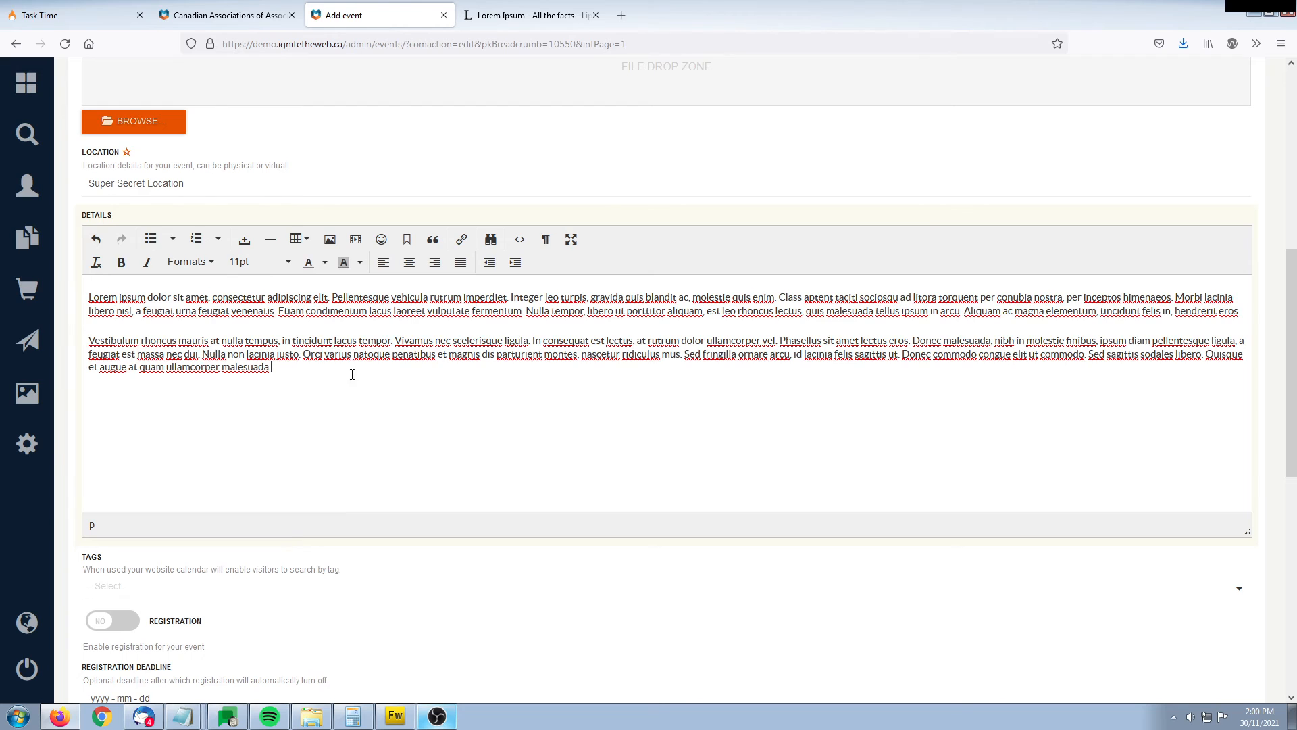
# Step: Make the event visible to site visitors
pyautogui.scroll(-3, 337, 395)
pyautogui.scroll(-2, 449, 394)
pyautogui.scroll(-2, 434, 354)
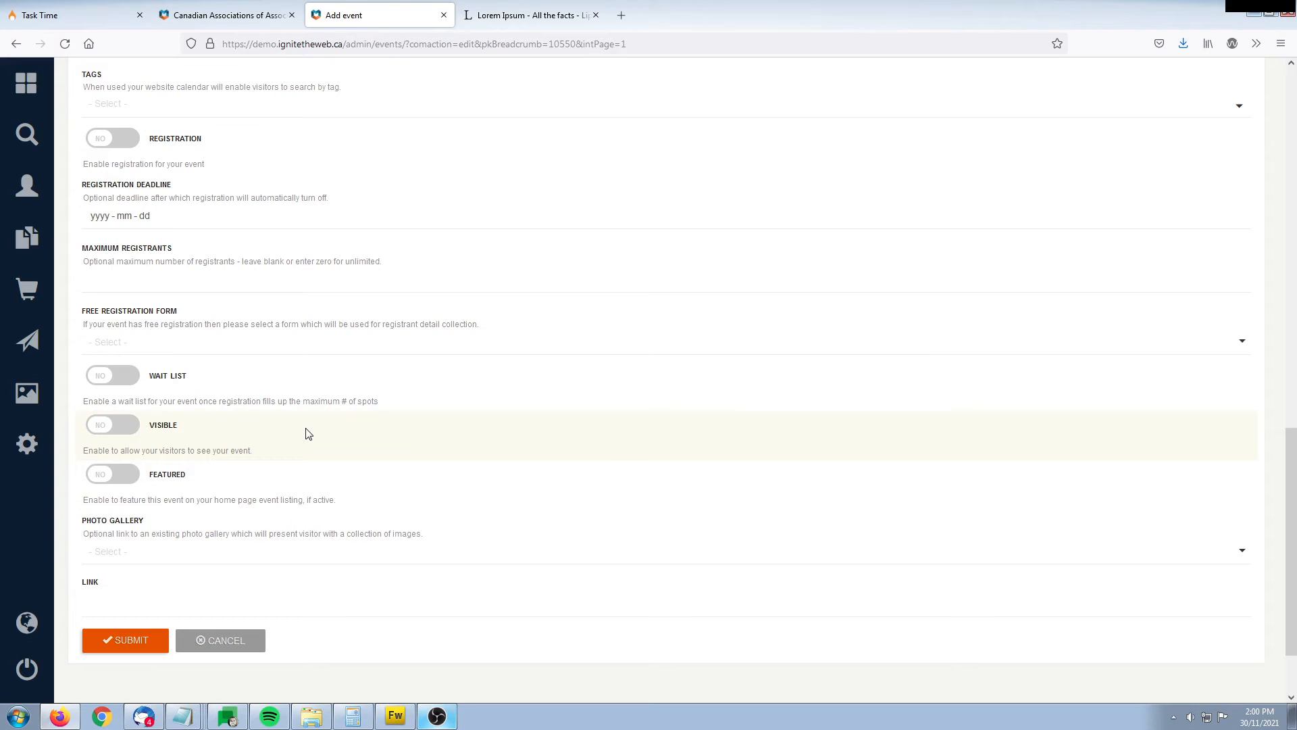
pyautogui.click(103, 434)
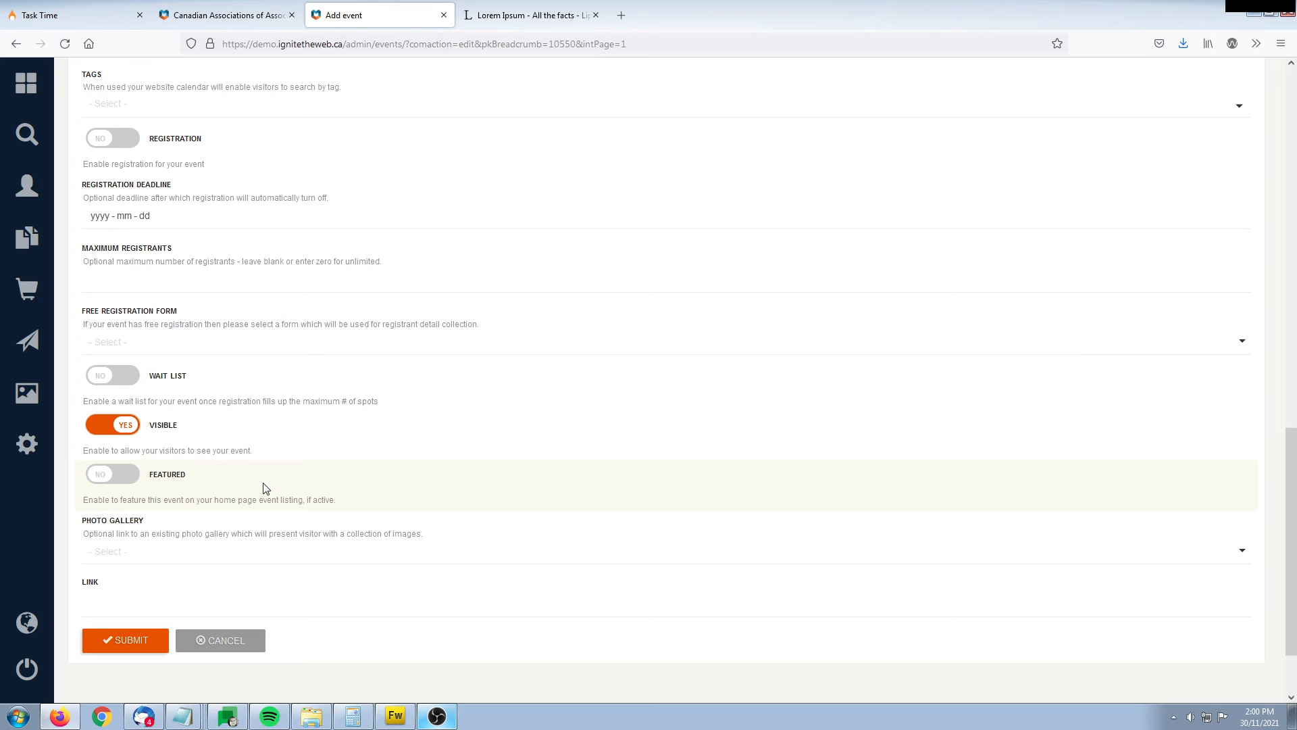
# Step: Check the event listing on the public home page, then mark the new event as featured and submit it
pyautogui.click(225, 17)
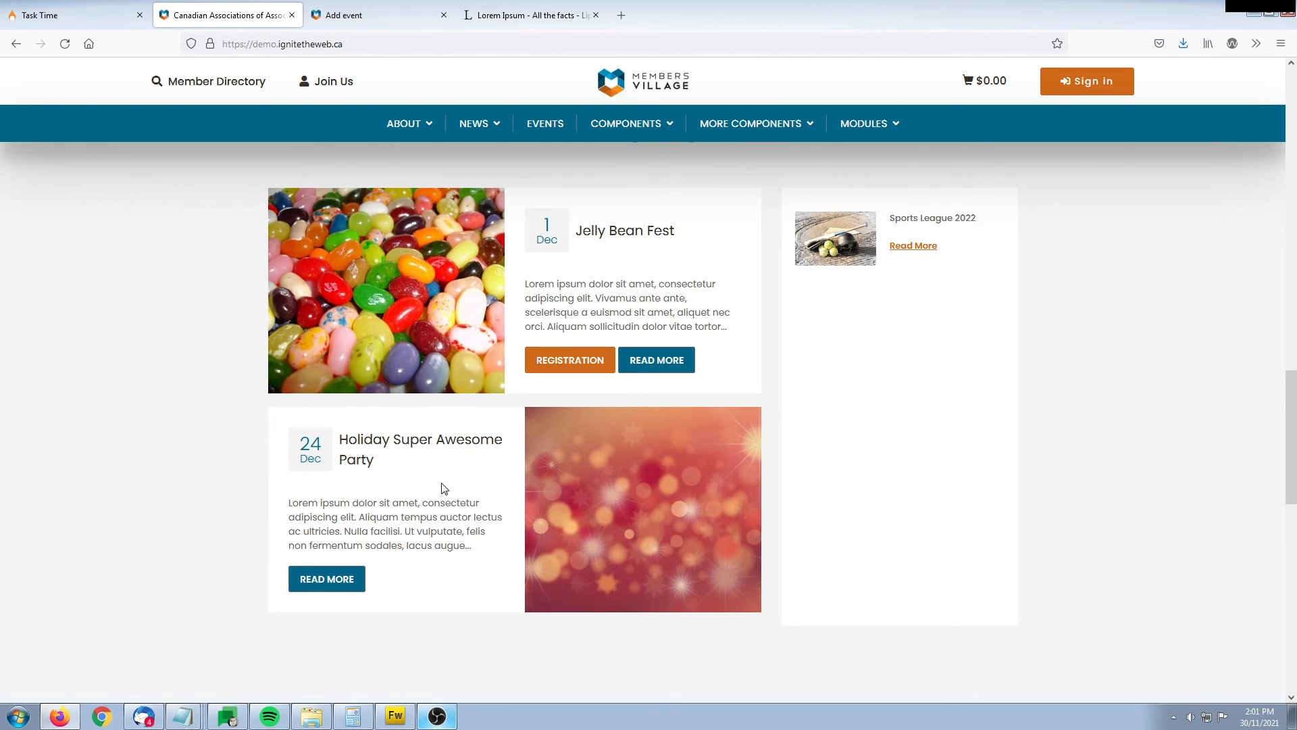
pyautogui.moveTo(904, 217); pyautogui.dragTo(993, 221)
pyautogui.click(993, 221)
pyautogui.click(405, 13)
pyautogui.click(108, 476)
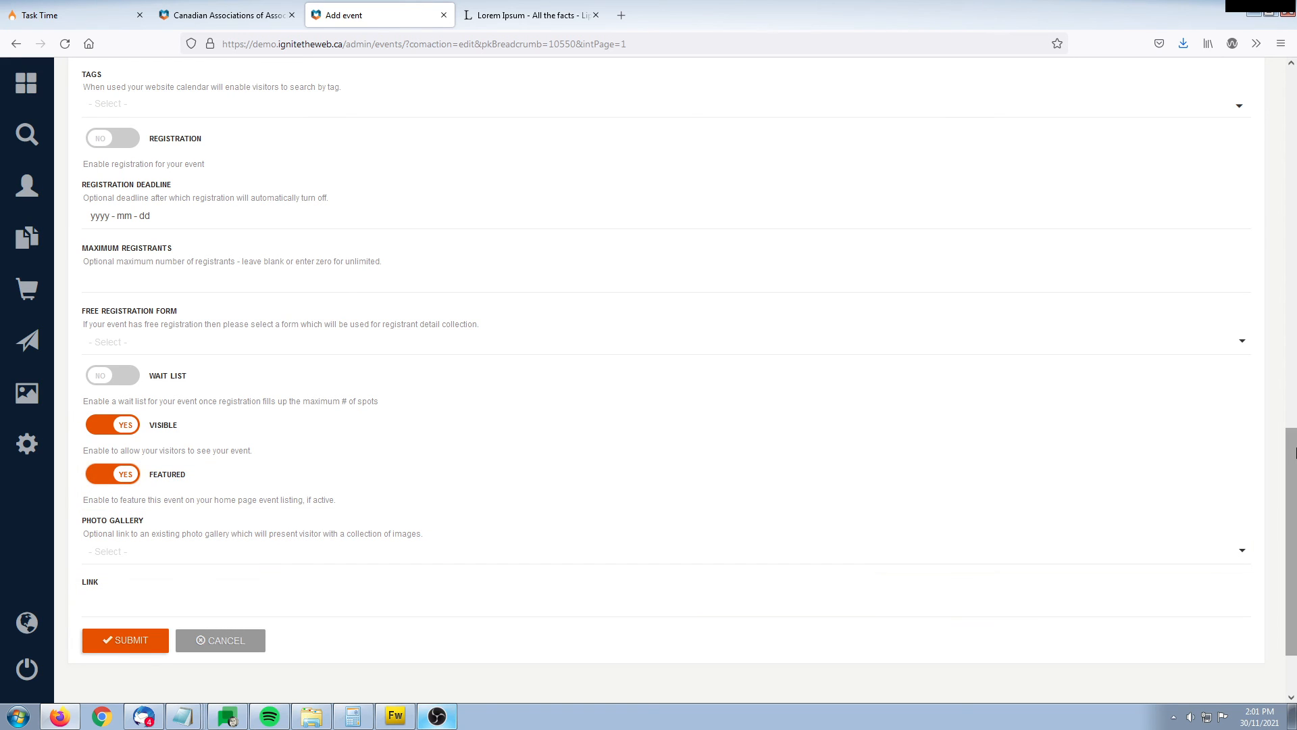
pyautogui.scroll(-3, 778, 608)
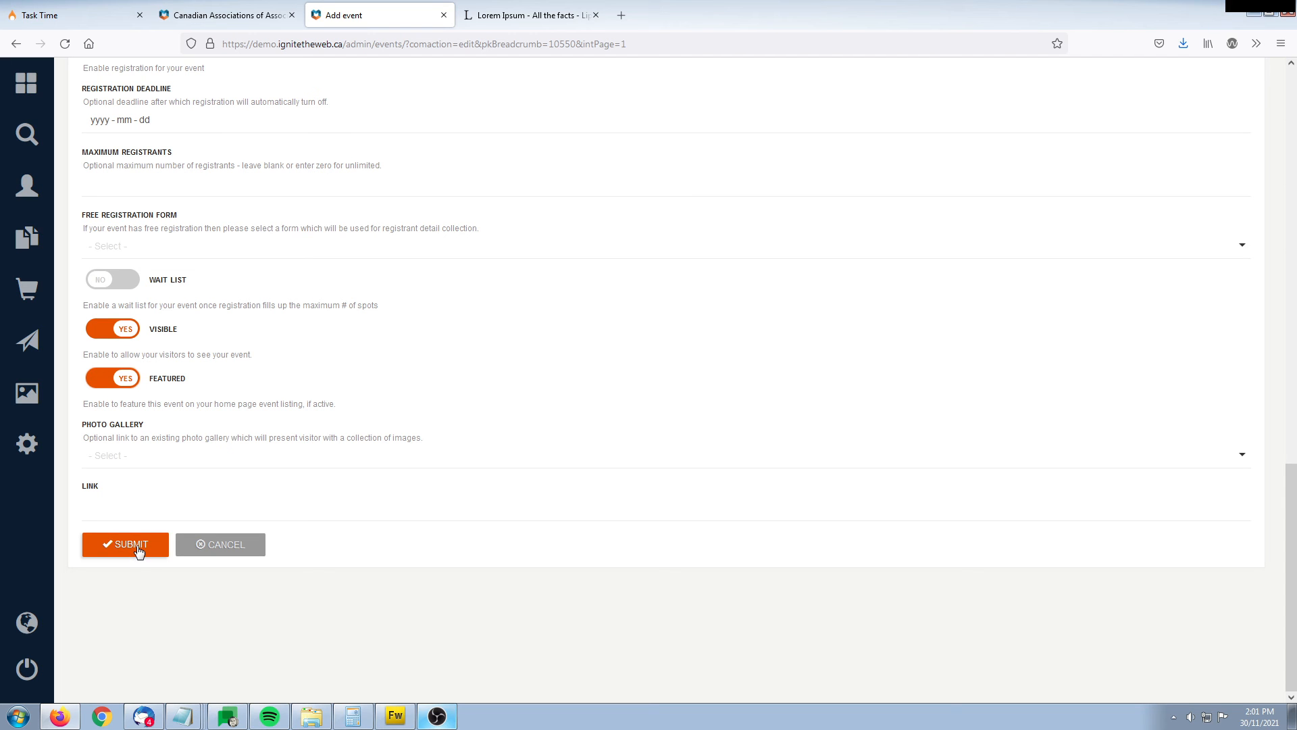
pyautogui.click(138, 551)
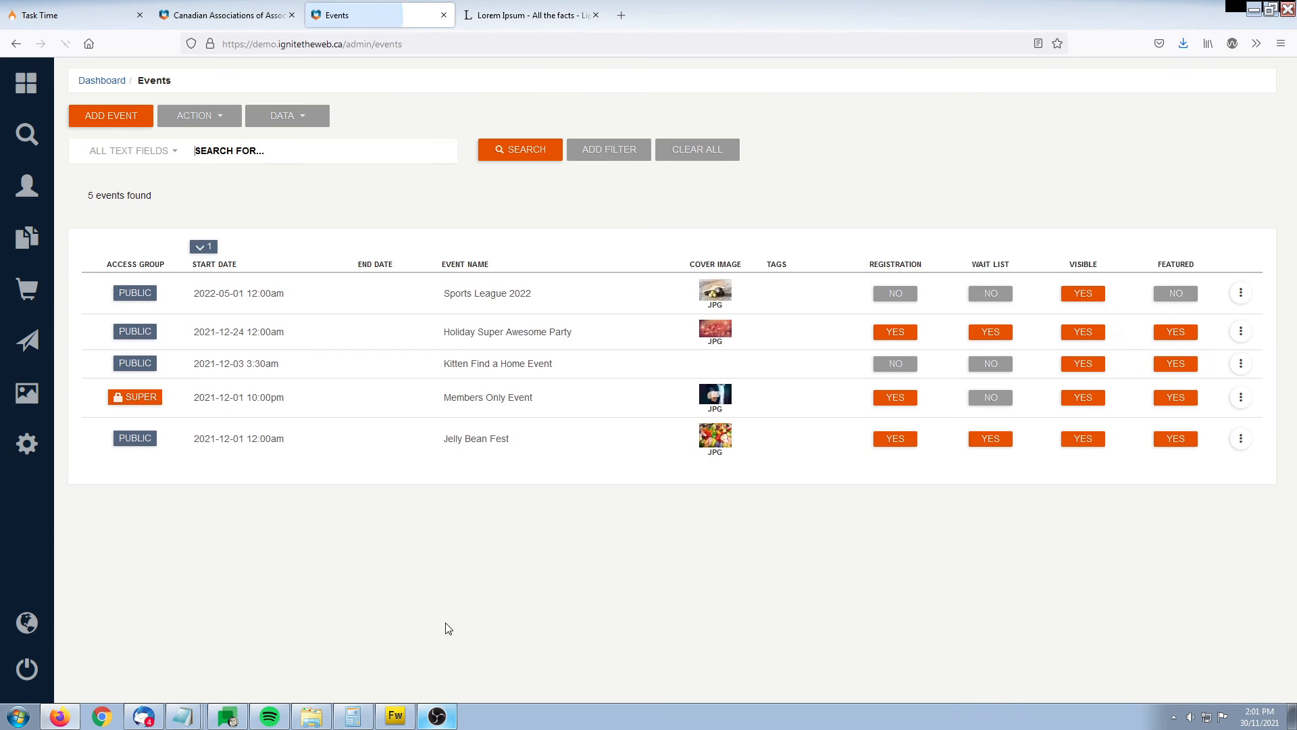
# Step: Reload the public home page and open the full page of the Kitten Find a Home Event to review it
pyautogui.click(227, 14)
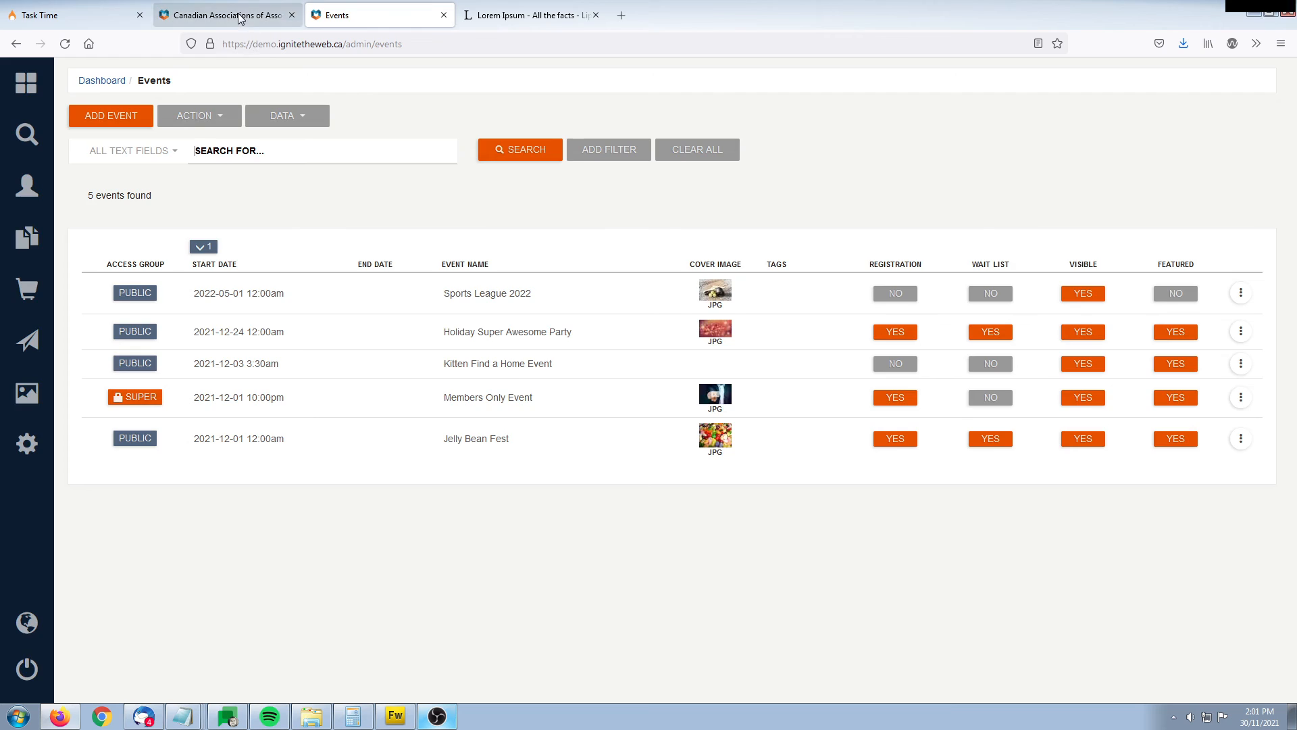
pyautogui.press('F5')
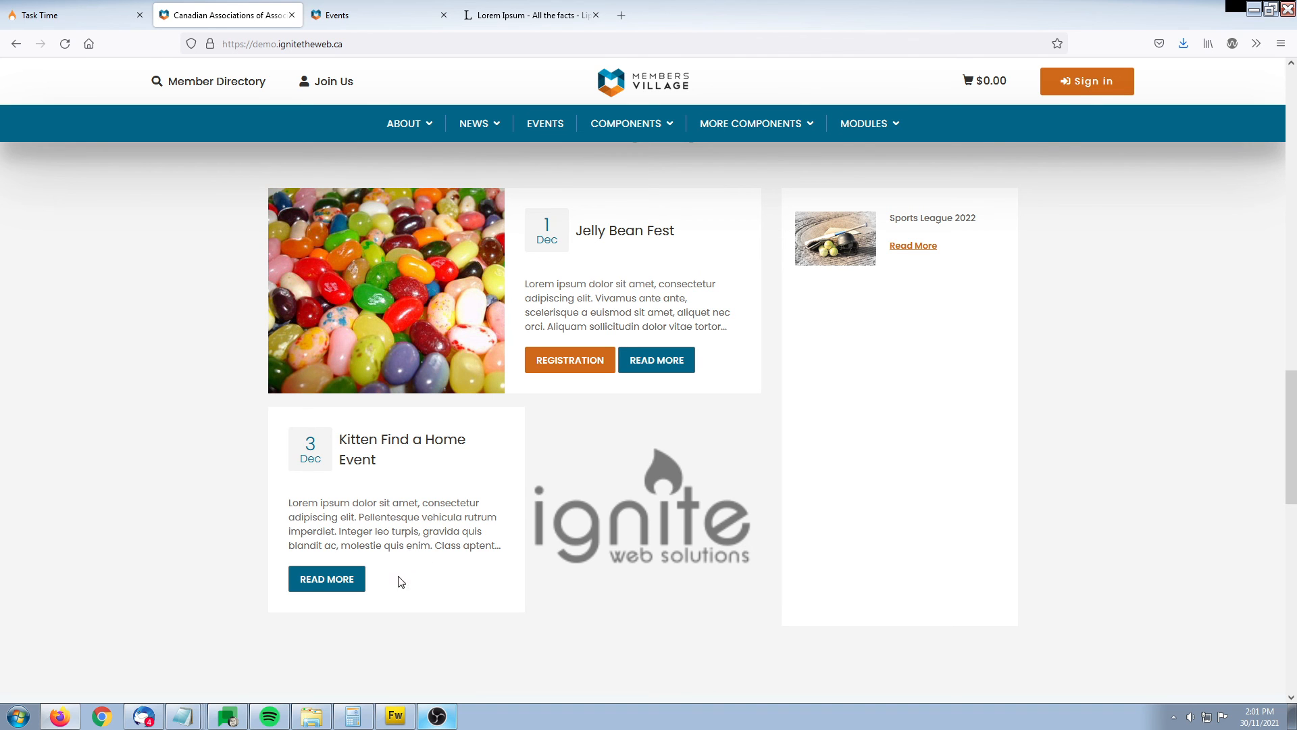
pyautogui.click(314, 578)
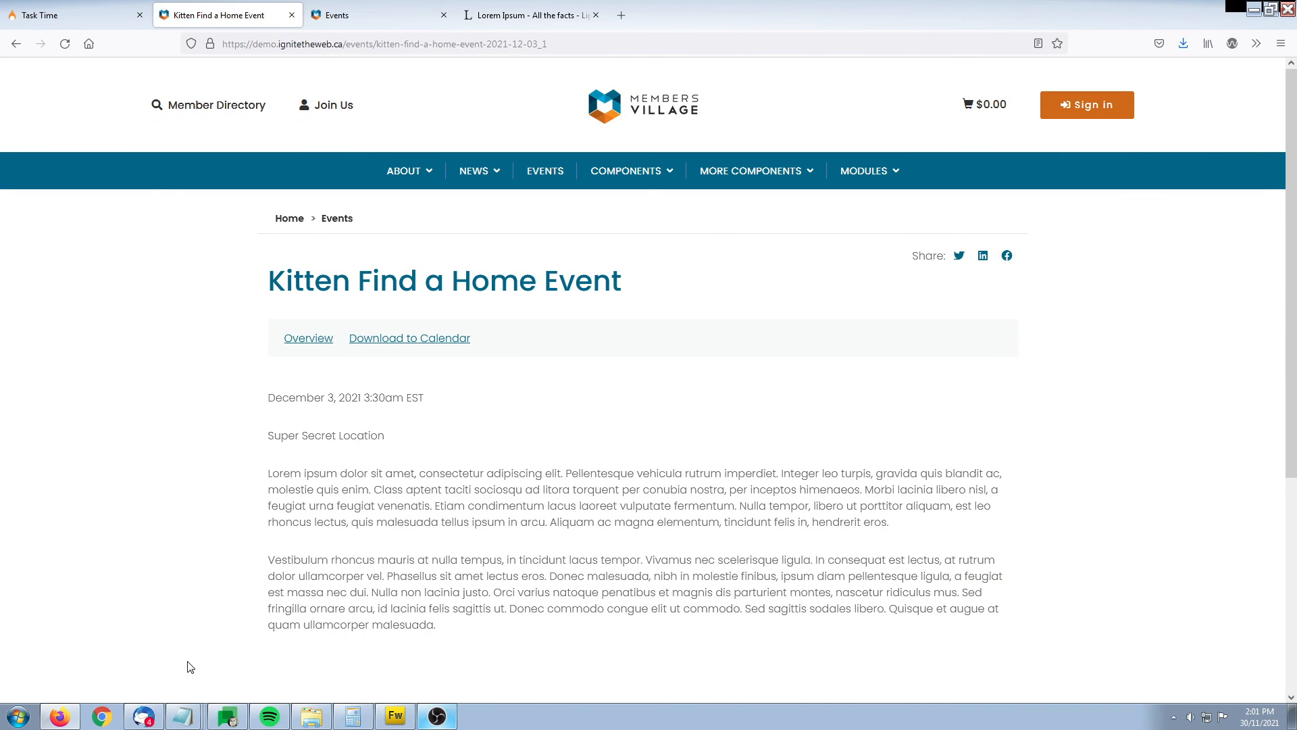
pyautogui.scroll(-3, 156, 608)
pyautogui.scroll(3, 165, 605)
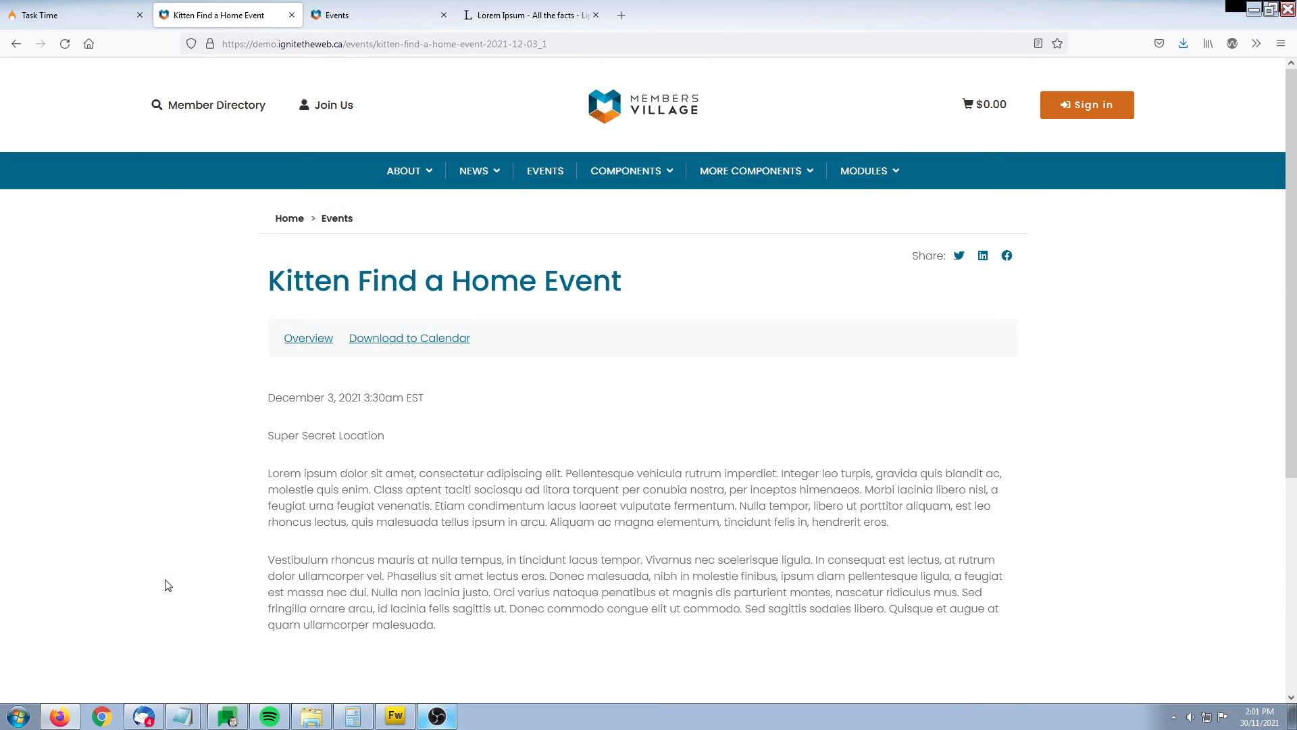